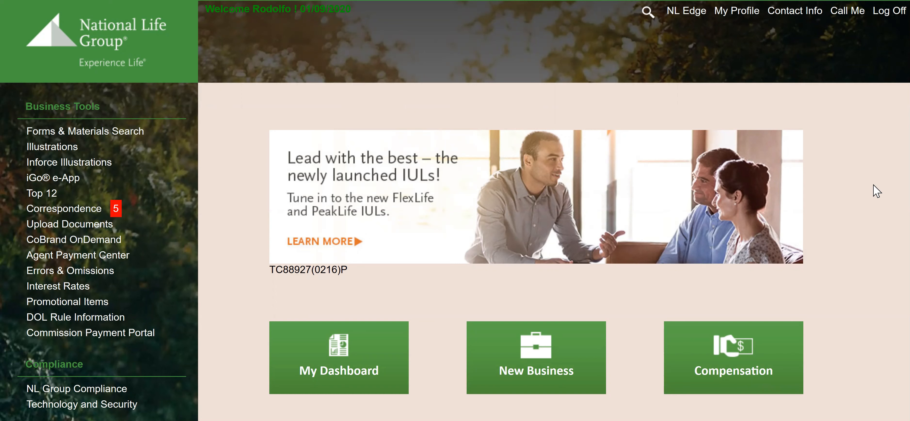
- Start a new Basic Illustration for Texas with product type Term, using the LSW Term product
left_click(66, 155)
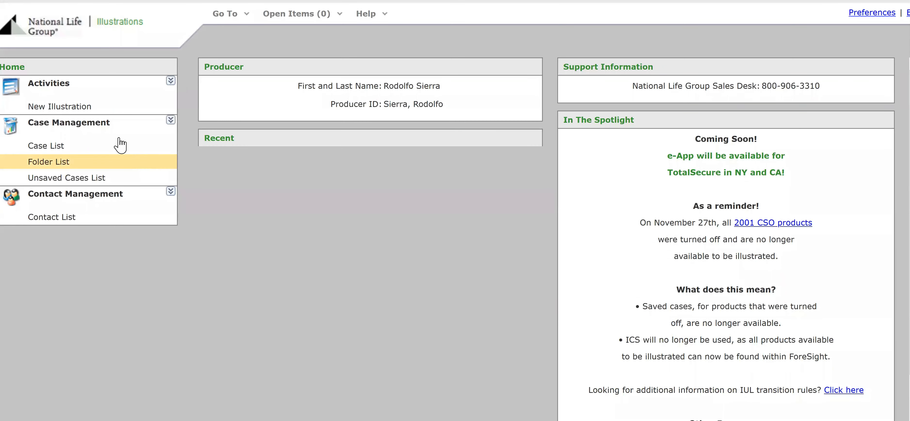
left_click(80, 111)
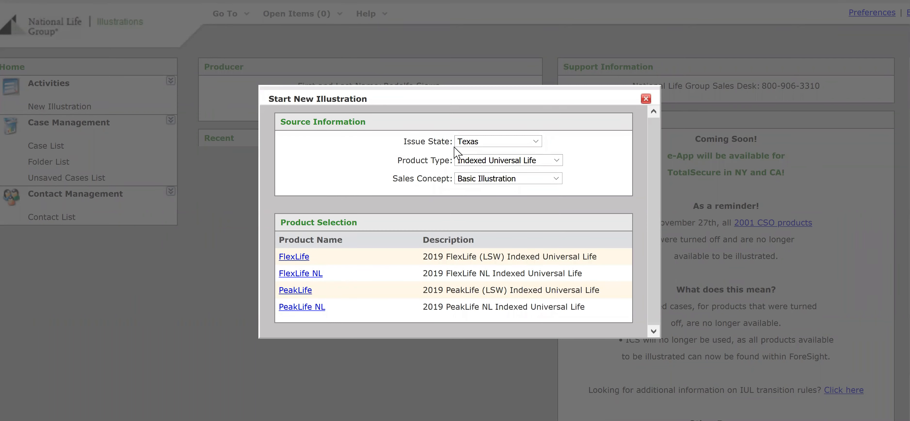
left_click(506, 162)
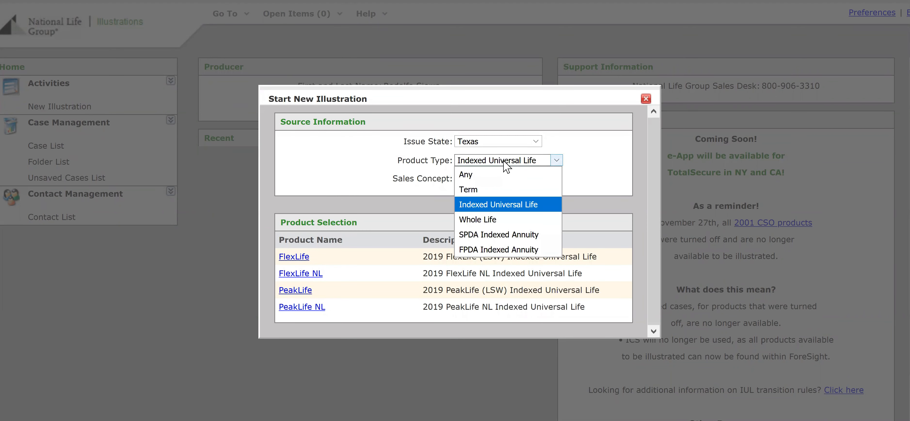
left_click(476, 190)
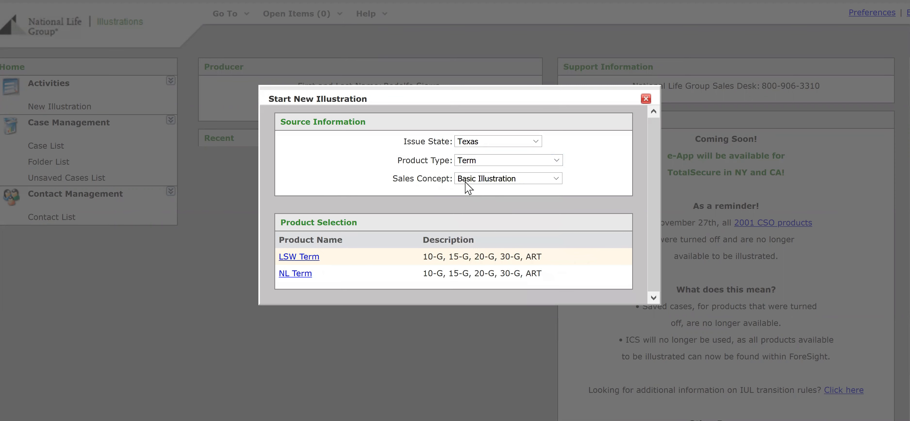
left_click(502, 184)
left_click(500, 180)
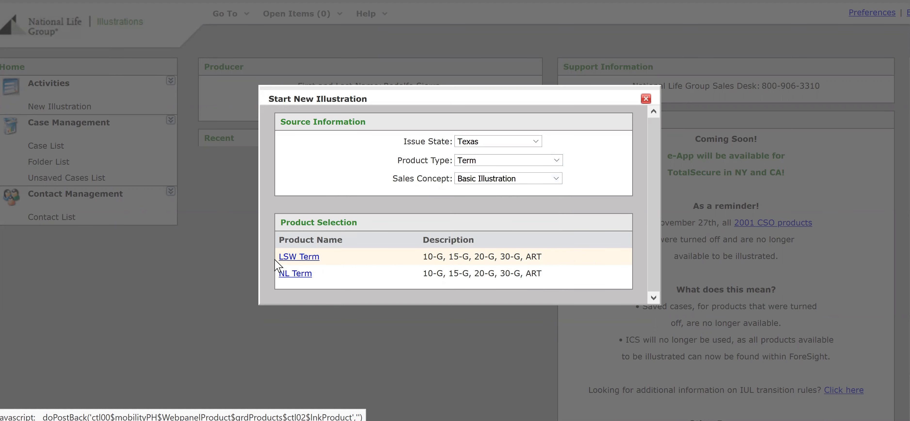
left_click(292, 257)
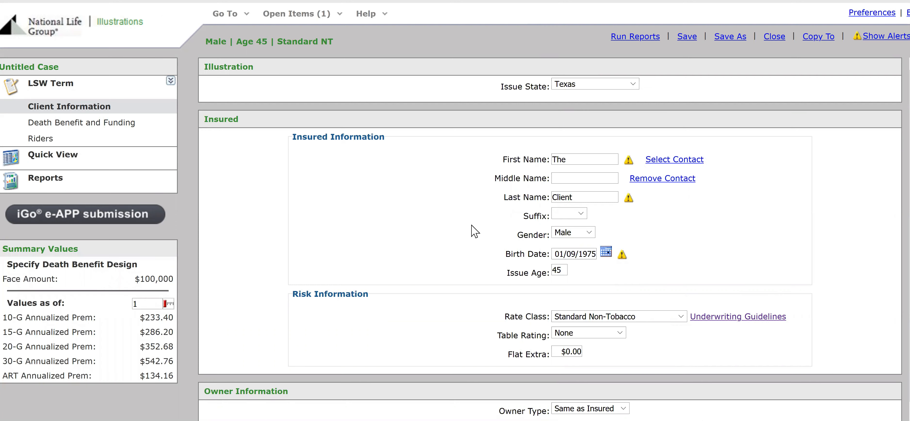
- Enter the insured's first name and birth date, and choose the Standard Non-Tobacco rate class
double_click(585, 161)
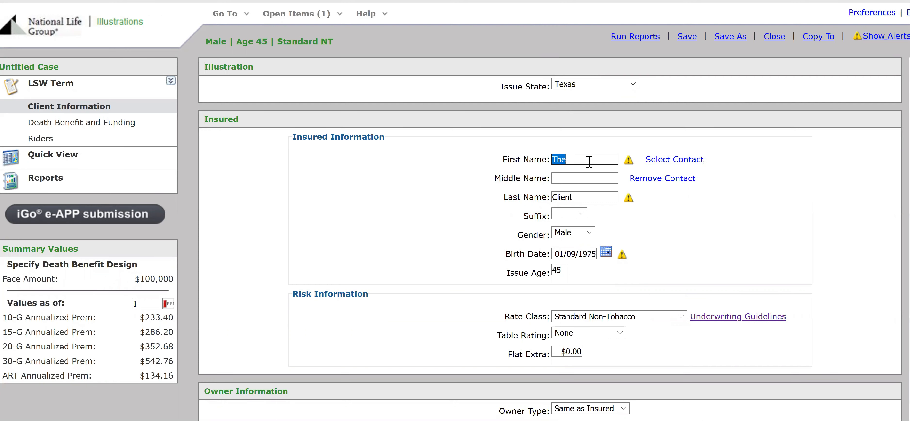
type("Mr")
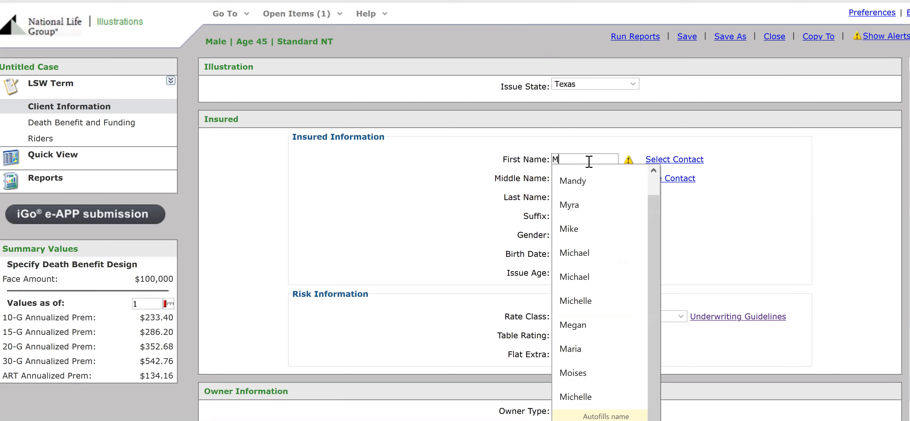
key("Tab")
key("Tab")
key("Tab")
key("Tab")
key("Tab")
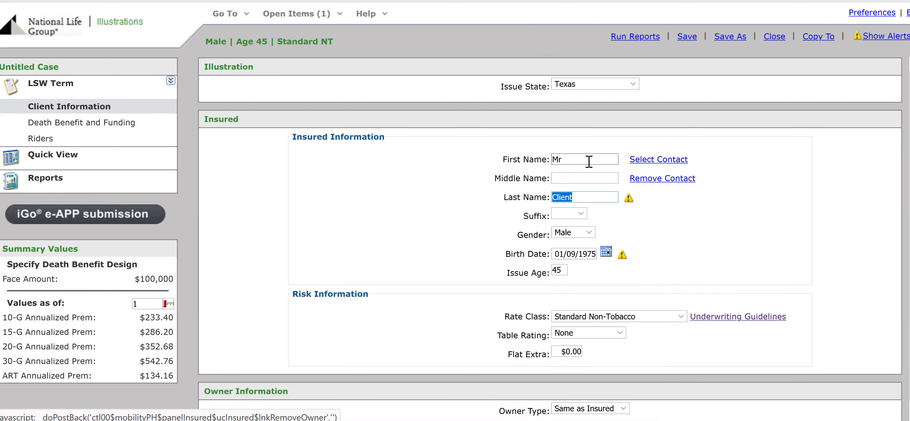
type("09")
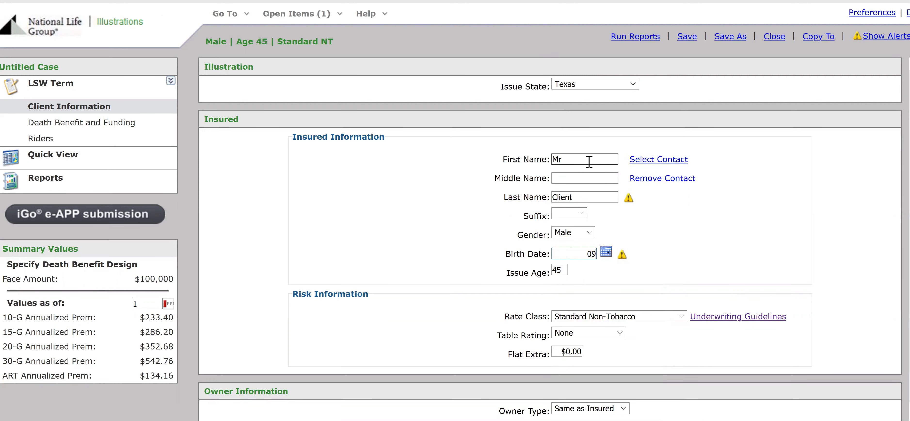
type("/23/1981")
key("Tab")
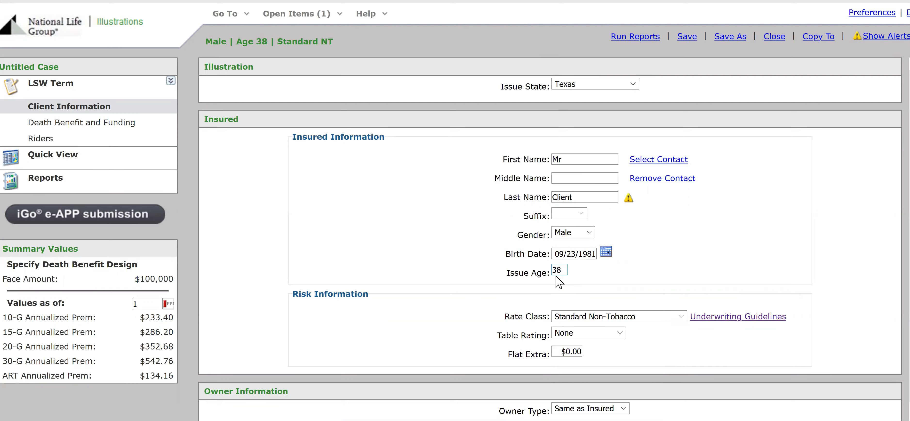
left_click(595, 320)
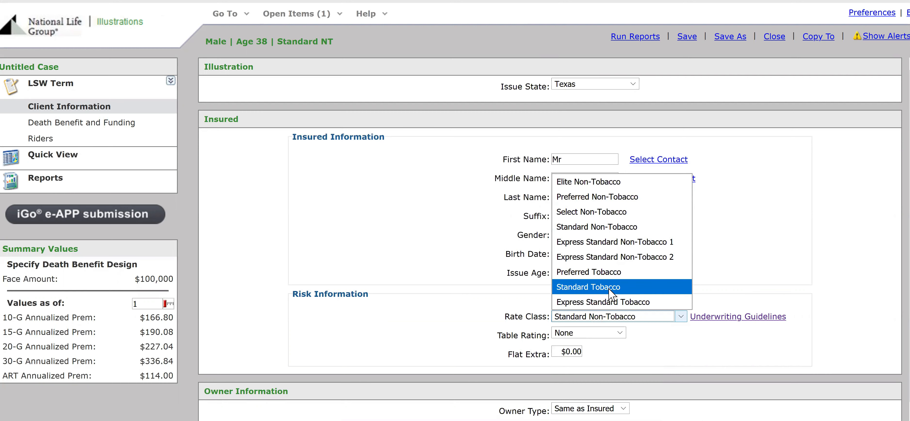
left_click(635, 228)
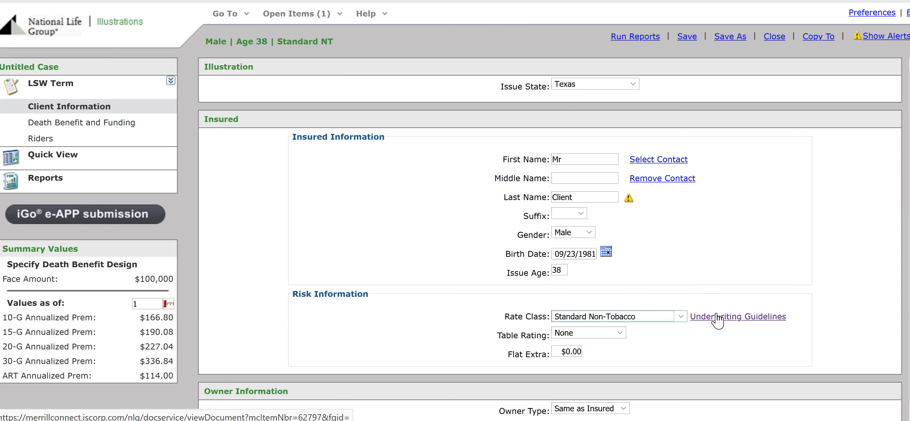
- Set the death benefit design to Specify Face Amount with an initial face amount of $500,000, keeping the premium mode Monthly
left_click(129, 131)
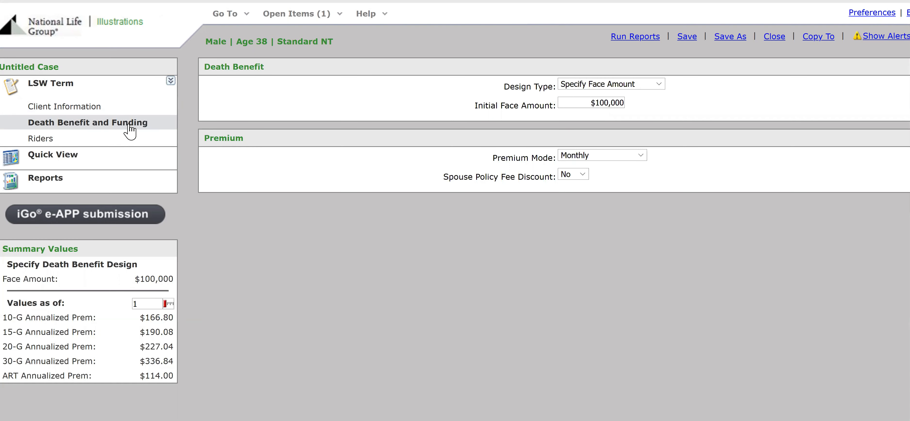
left_click(618, 87)
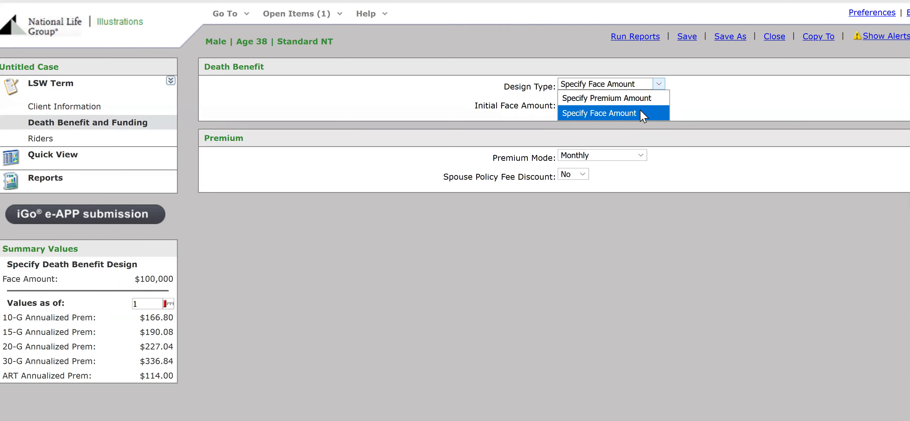
left_click(642, 114)
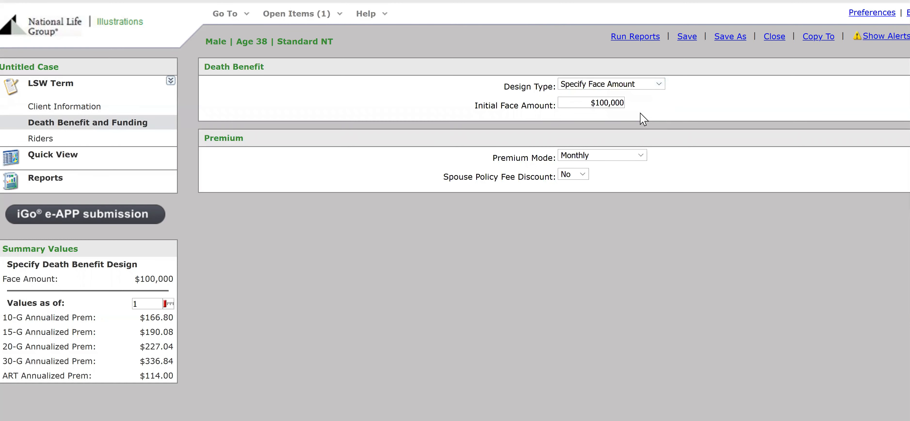
left_click(580, 101)
type("500,000")
key("Tab")
left_click(621, 155)
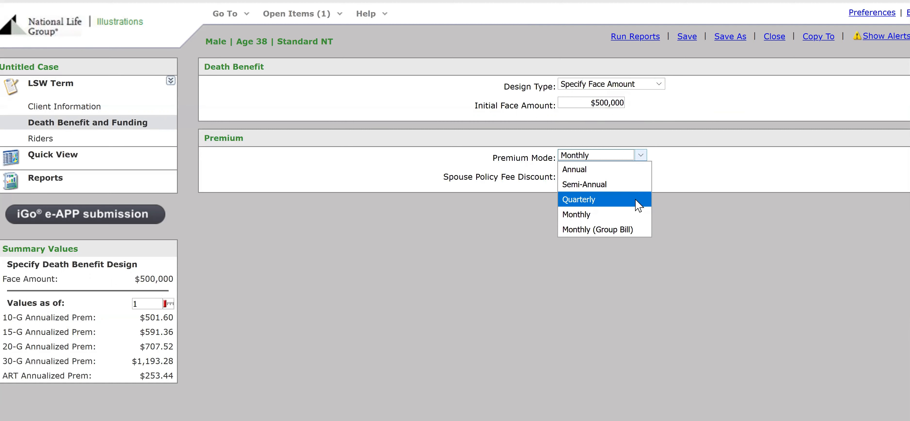
left_click(694, 174)
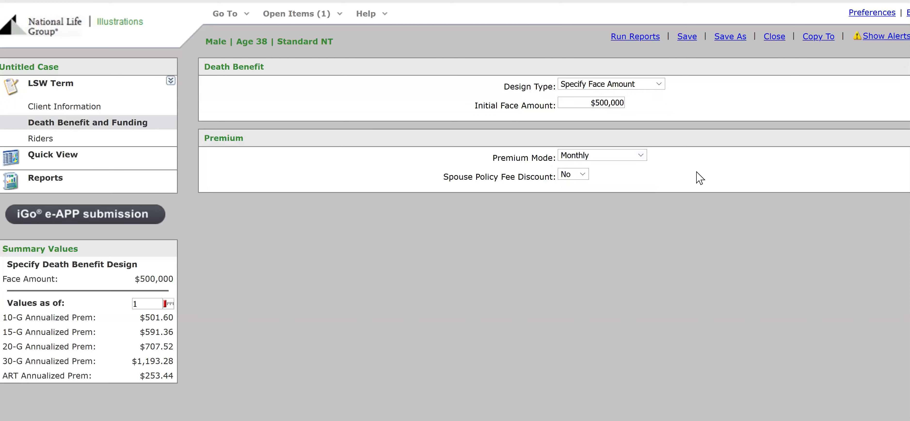
- Consult the help topic on the Spouse Policy Fee Discount, then return to the illustration
left_click(530, 178)
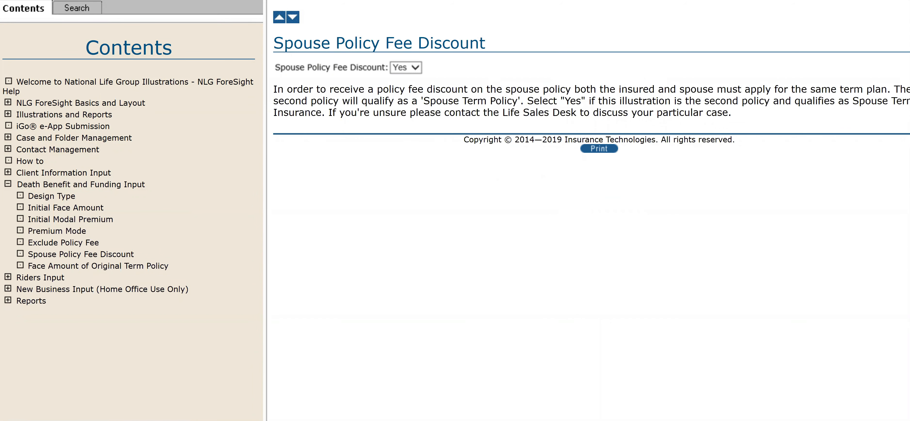
key("ctrl+w")
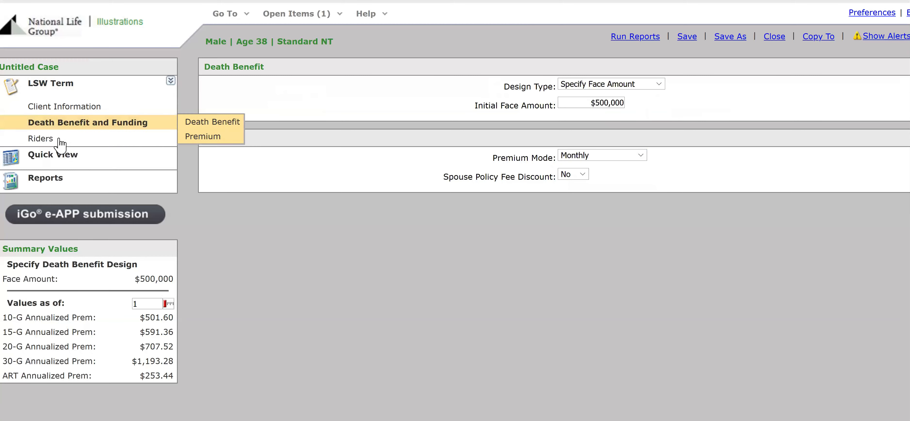
- Review the rider settings and the Quick View comparison of level period premiums by policy year
left_click(52, 143)
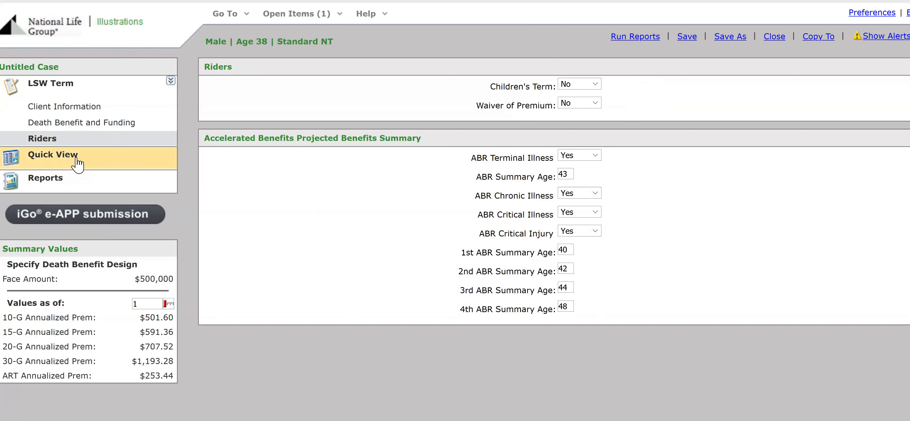
left_click(66, 158)
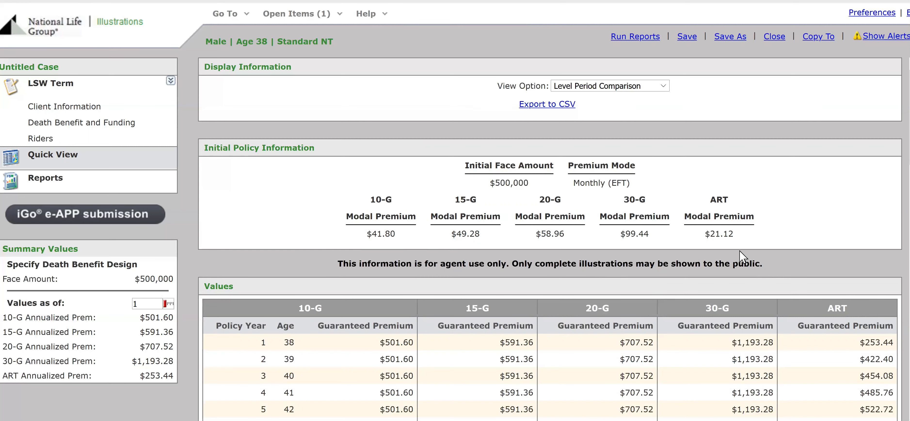
scroll(740, 257, "down", 3)
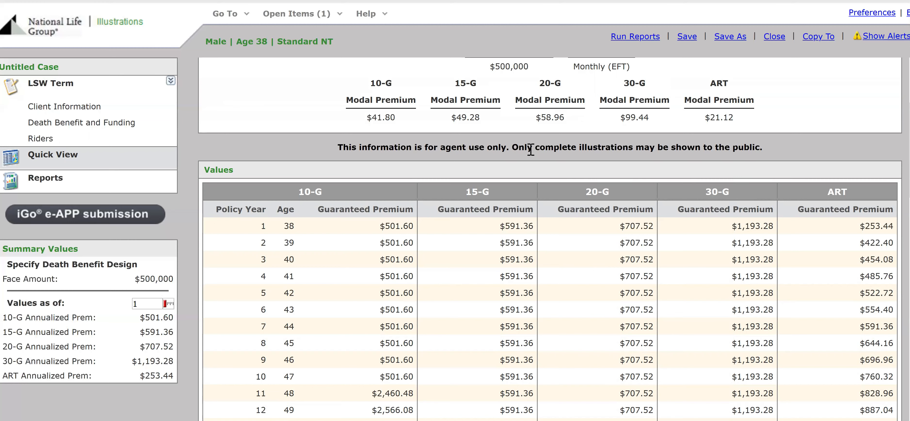
- Run the reports with 30-G as the NAIC illustration and open the downloaded PDF
left_click(56, 189)
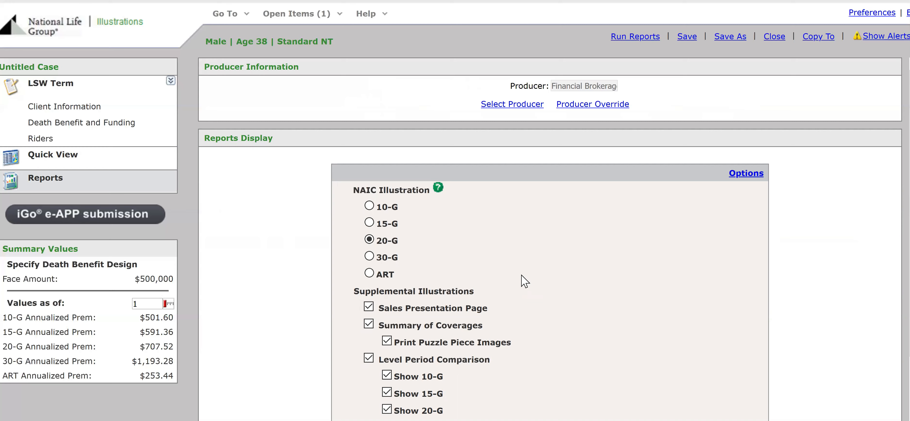
scroll(521, 275, "down", 2)
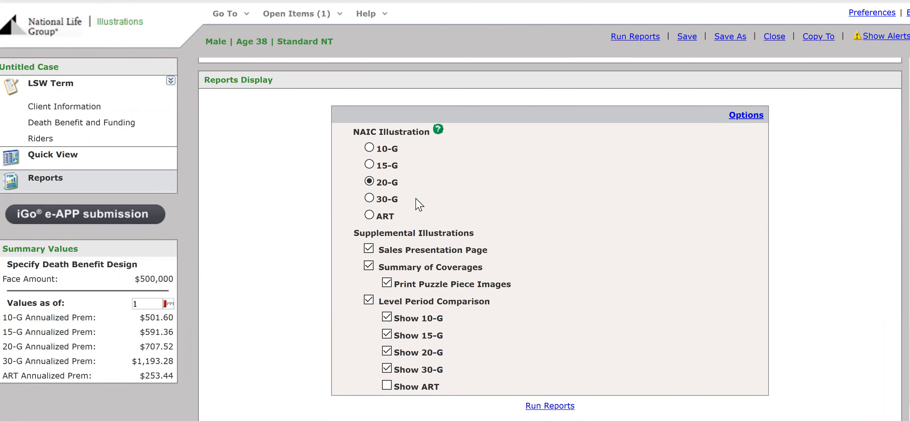
left_click(369, 198)
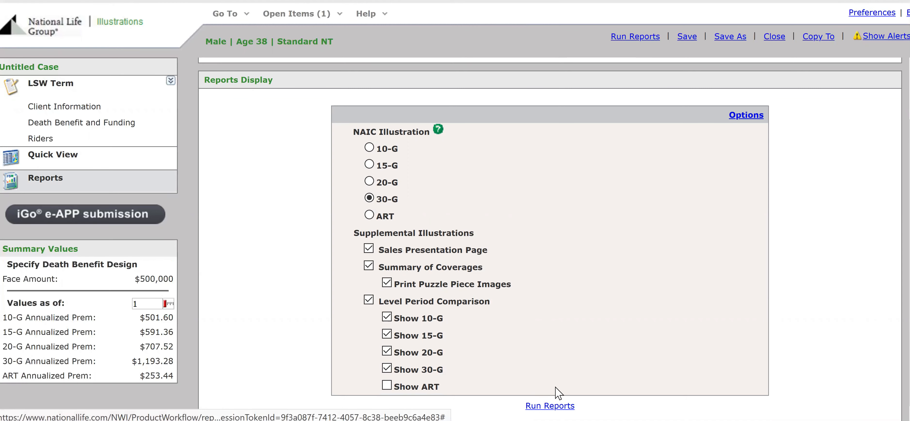
left_click(635, 37)
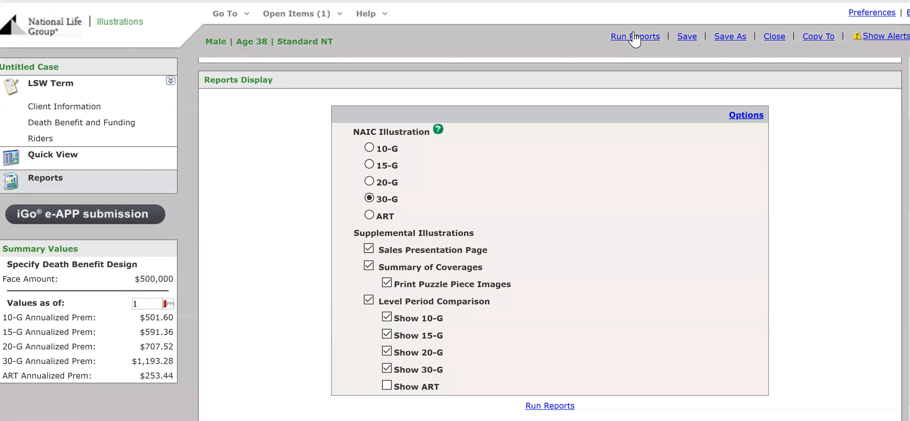
left_click(743, 1)
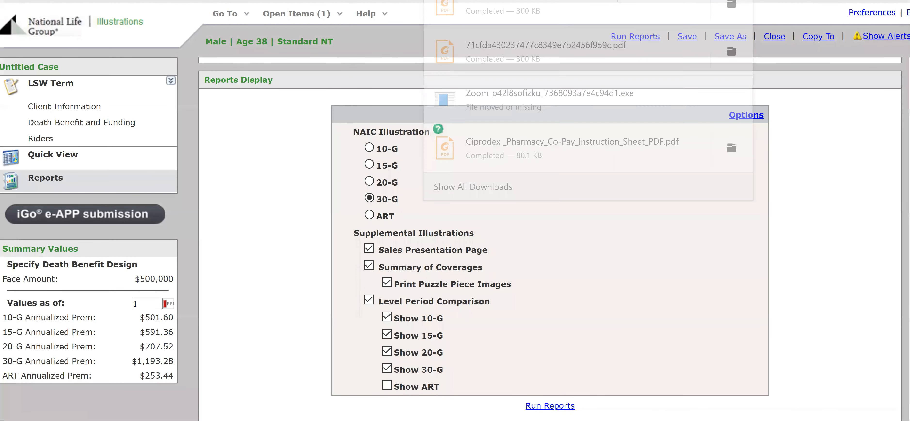
left_click(646, 7)
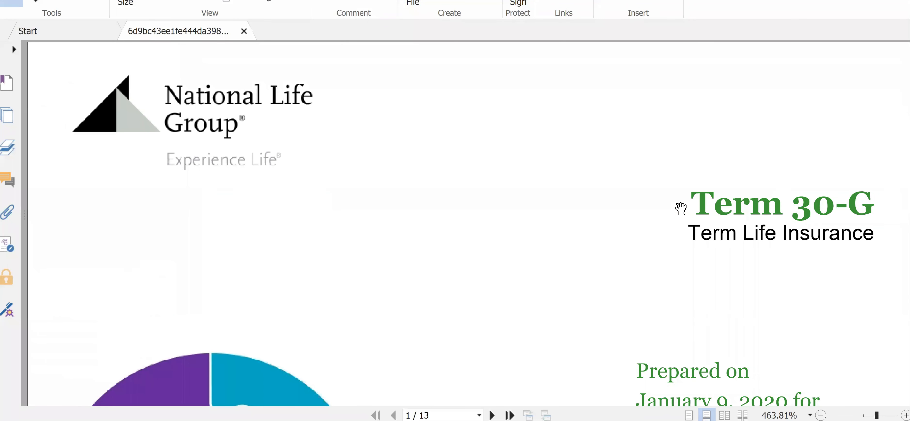
- Read through the report's cover and death benefit uses, then highlight the face amount in the Summary of Coverages
scroll(681, 207, "down", 1)
scroll(729, 212, "down", 10)
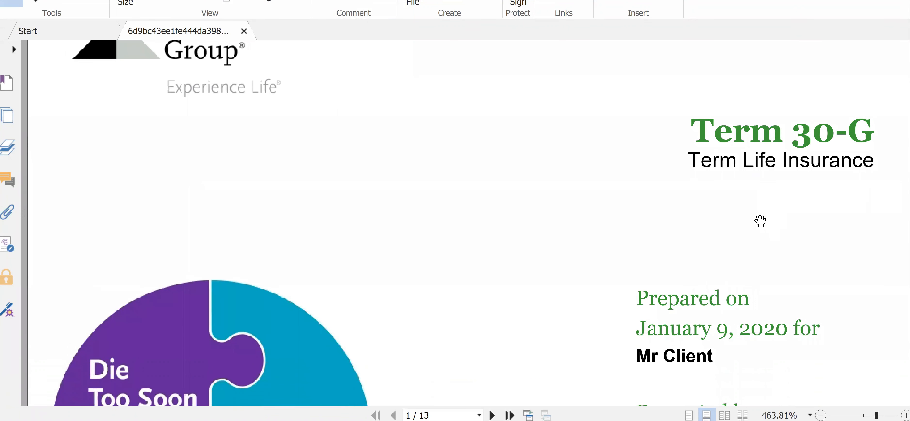
scroll(734, 240, "down", 20)
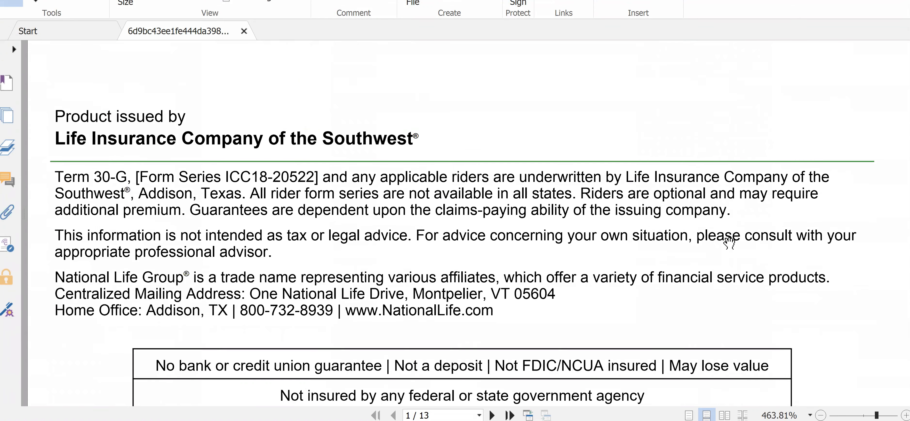
scroll(732, 239, "down", 20)
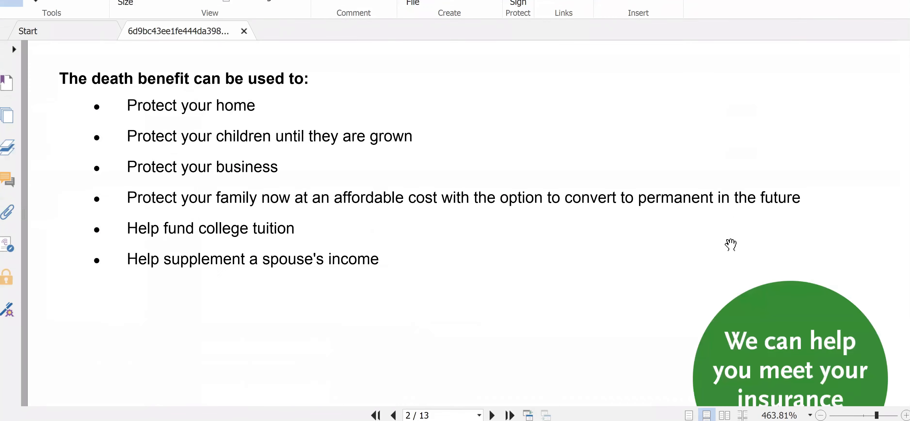
scroll(747, 238, "down", 2)
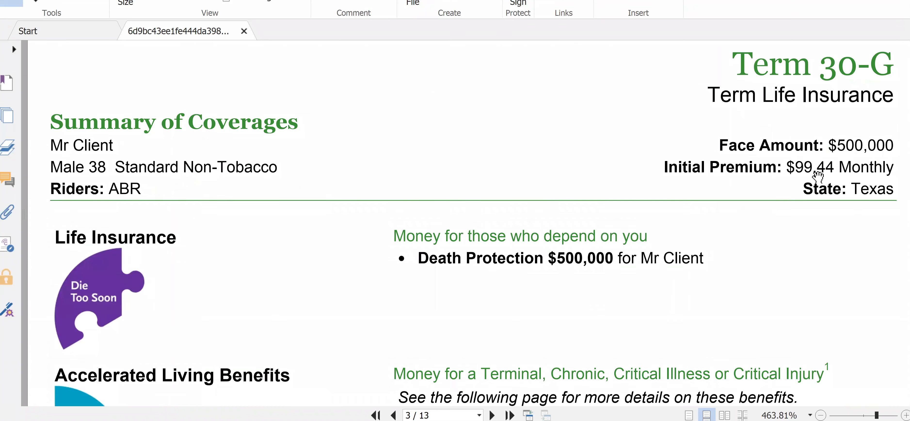
left_click_drag(836, 145, 867, 149)
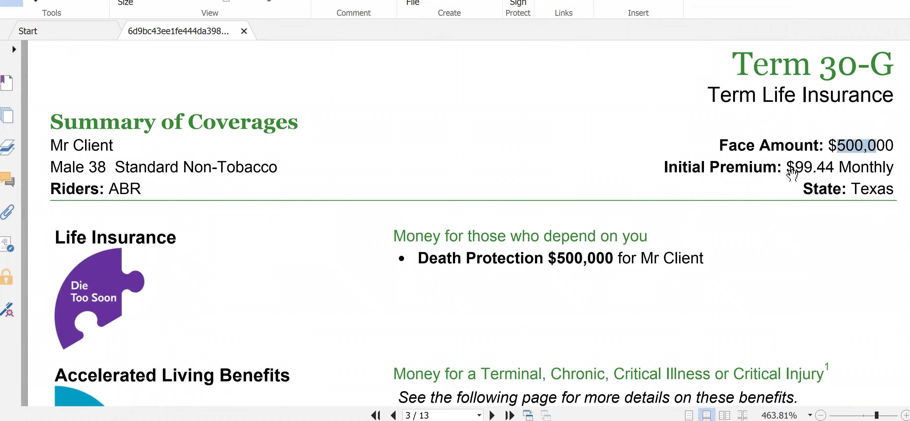
- Review the no-cost conversion feature and the example accelerated benefits for terminal, chronic and critical illness or injury
scroll(685, 215, "down", 12)
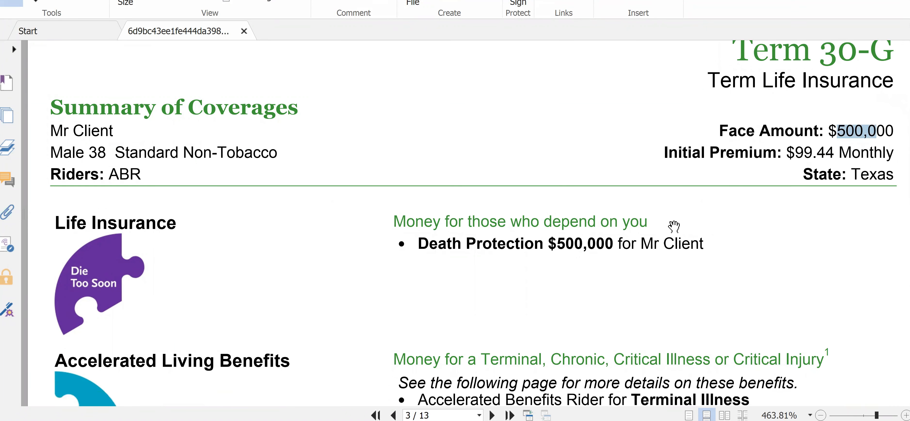
scroll(689, 219, "down", 20)
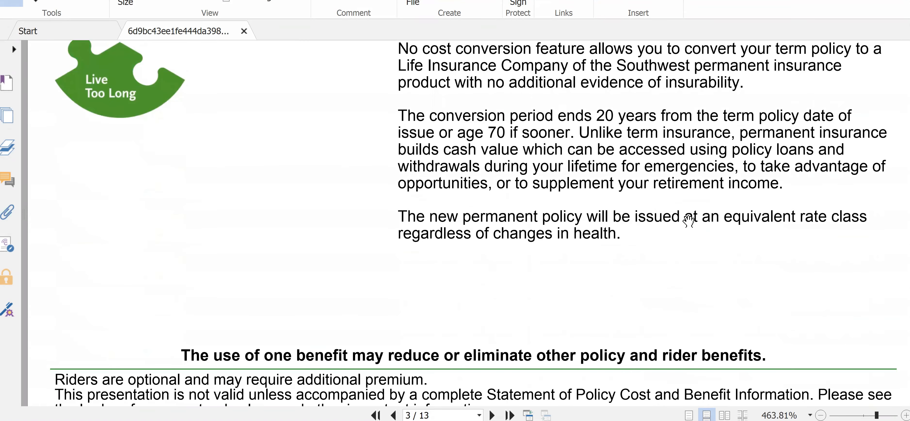
scroll(689, 216, "down", 8)
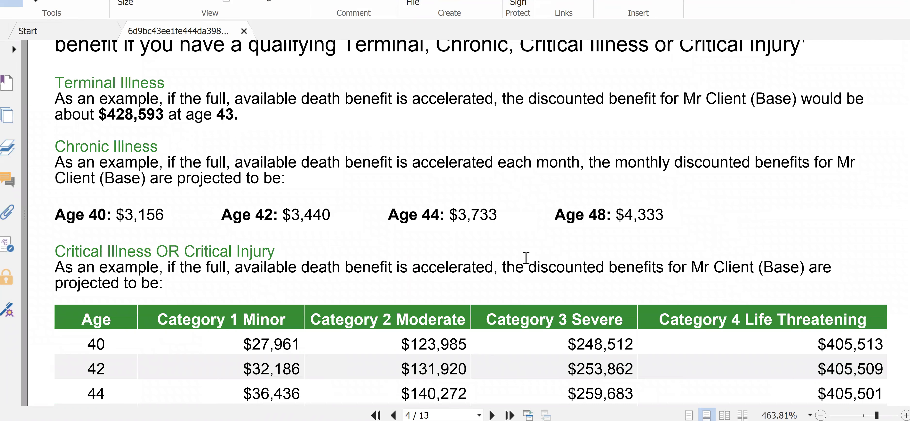
scroll(526, 257, "down", 20)
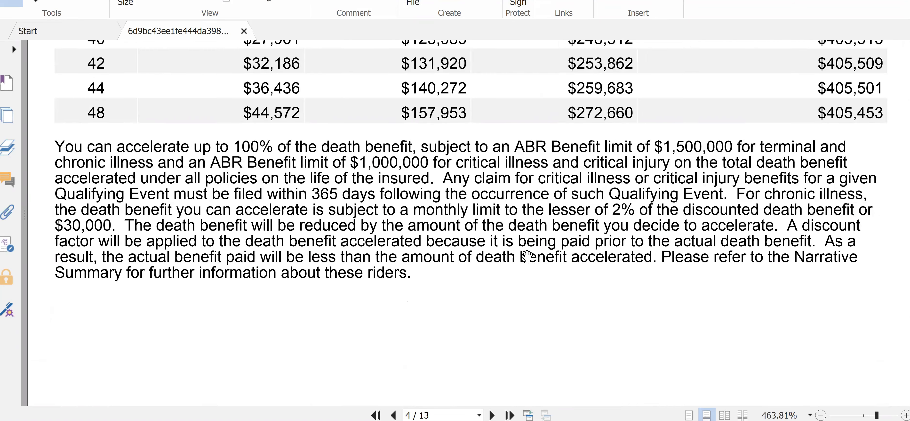
- Review the Premium Payment Options by payment frequency and the Rider Description in the Narrative Summary
scroll(526, 257, "down", 20)
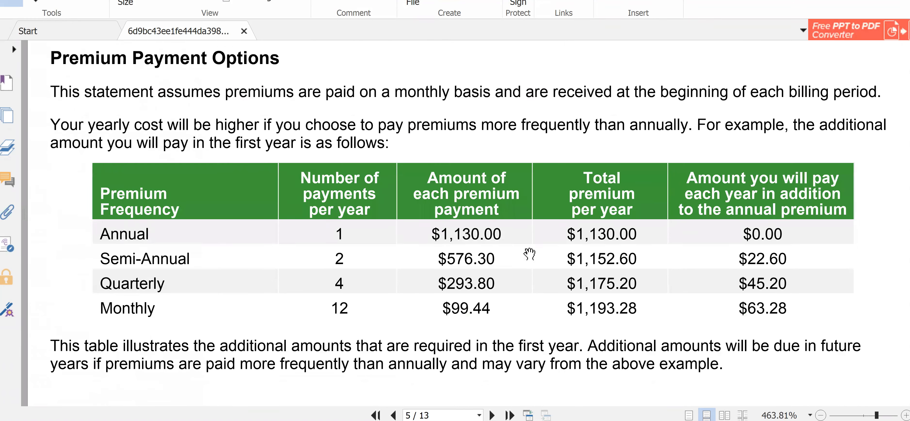
scroll(526, 257, "down", 20)
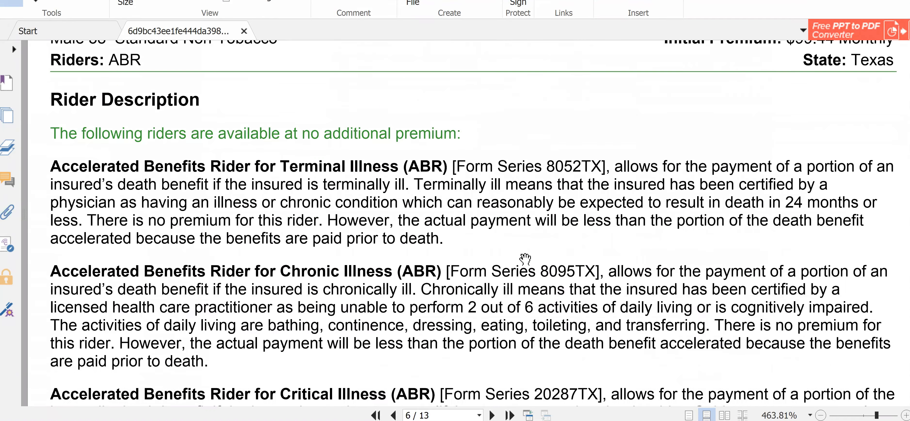
scroll(523, 267, "down", 18)
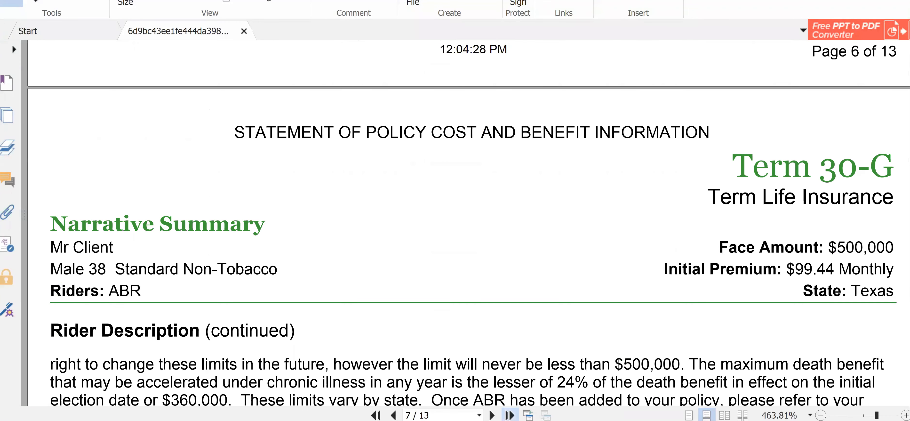
- Go to the Level Period Comparison on page 12 and examine the Premium Payment Options for each term product
left_click(510, 416)
left_click(393, 415)
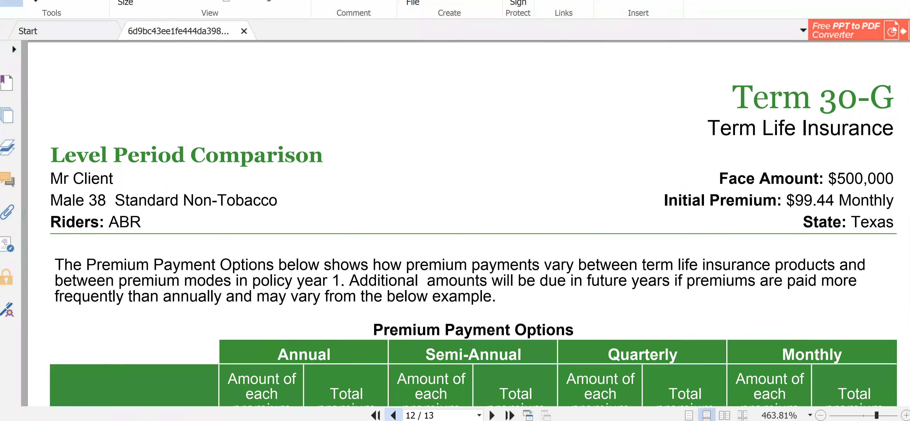
scroll(453, 378, "down", 5)
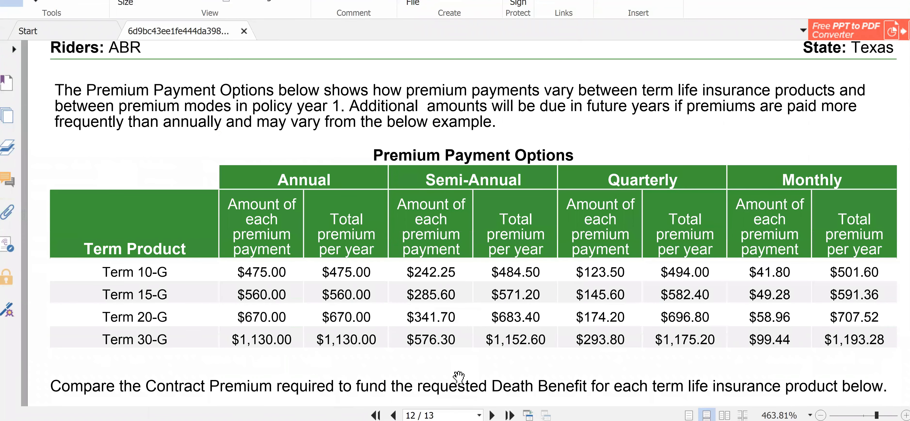